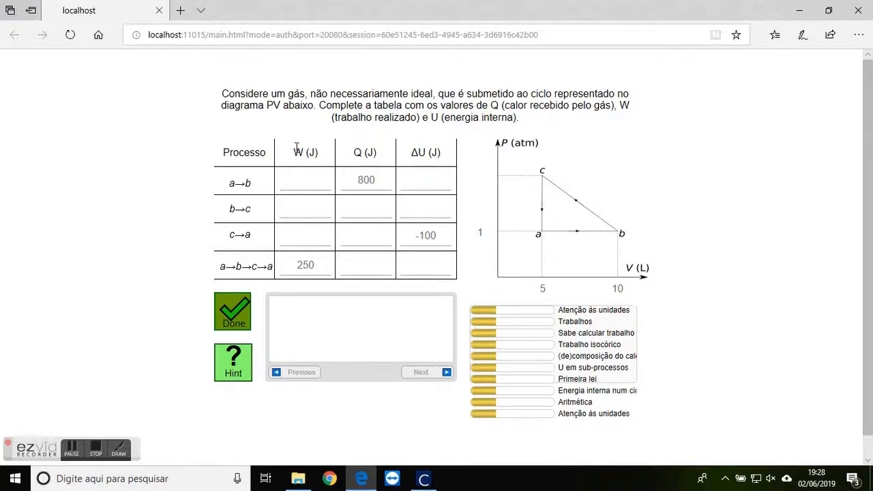
pyautogui.doubleClick(295, 153)
pyautogui.doubleClick(355, 152)
pyautogui.doubleClick(417, 152)
pyautogui.click(420, 153)
pyautogui.moveTo(292, 157); pyautogui.dragTo(329, 155)
pyautogui.click(355, 151)
pyautogui.moveTo(410, 151); pyautogui.dragTo(431, 154)
pyautogui.click(233, 185)
pyautogui.click(302, 181)
pyautogui.click(308, 238)
# - Try 500 J as the work W for process a→b and check the answer
pyautogui.click(305, 181)
pyautogui.write('-')
pyautogui.write('500')
pyautogui.press('BackSpace')
pyautogui.press('BackSpace')
pyautogui.press('BackSpace')
pyautogui.press('BackSpace')
pyautogui.write('500')
pyautogui.press('Return')
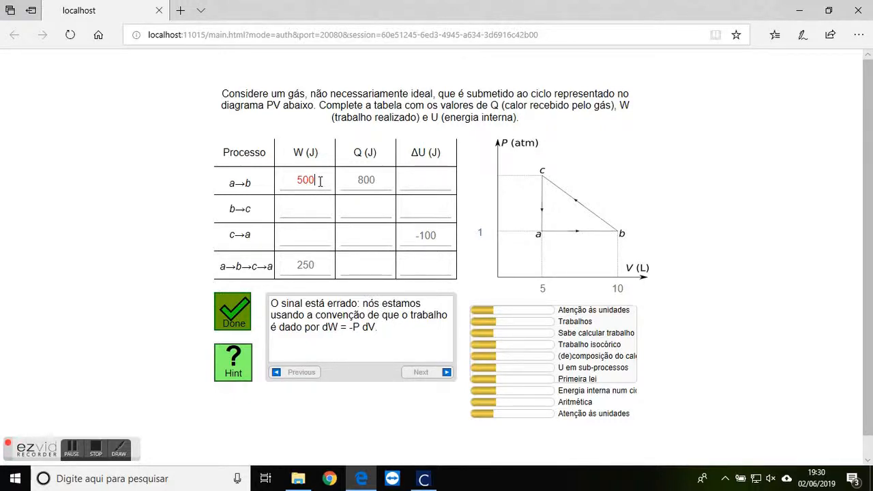
# - Replace the a→b work W with -5, check it, and correct it to -500 J
pyautogui.press('BackSpace')
pyautogui.press('BackSpace')
pyautogui.press('BackSpace')
pyautogui.write('-5')
pyautogui.press('Return')
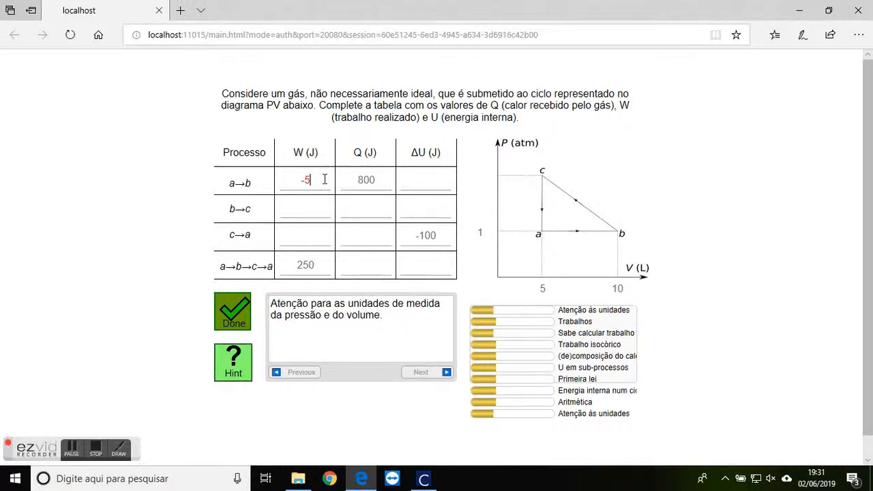
pyautogui.write('00')
pyautogui.press('Return')
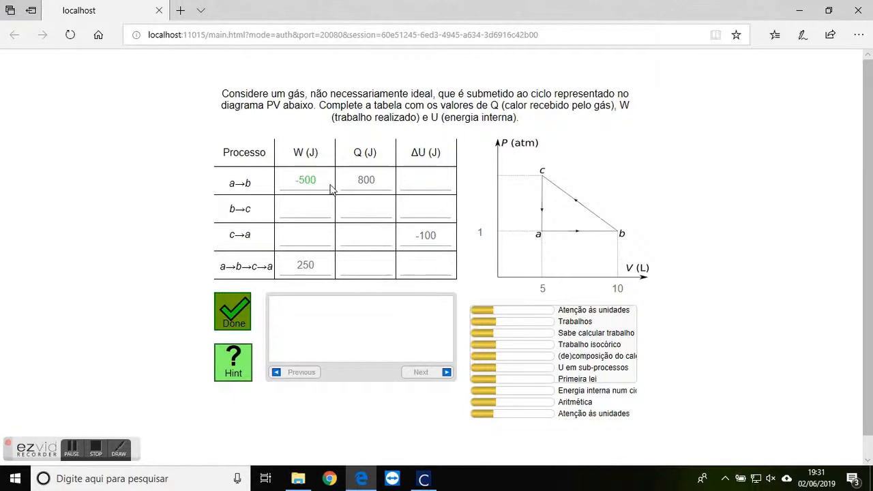
# - Enter 300 J as the internal energy change ΔU for process a→b
pyautogui.click(428, 180)
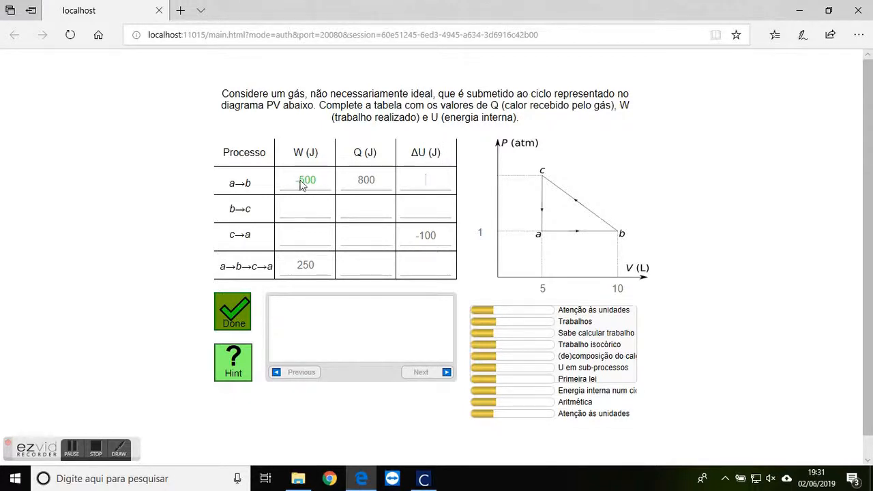
pyautogui.write('300')
pyautogui.press('Return')
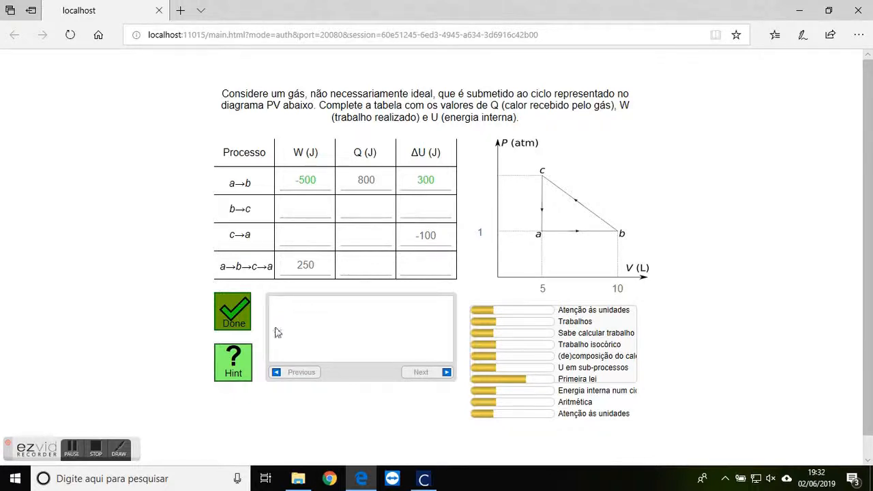
# - Request a hint, read through all its parts, and enter 0 J as the work W for process c→a
pyautogui.click(233, 369)
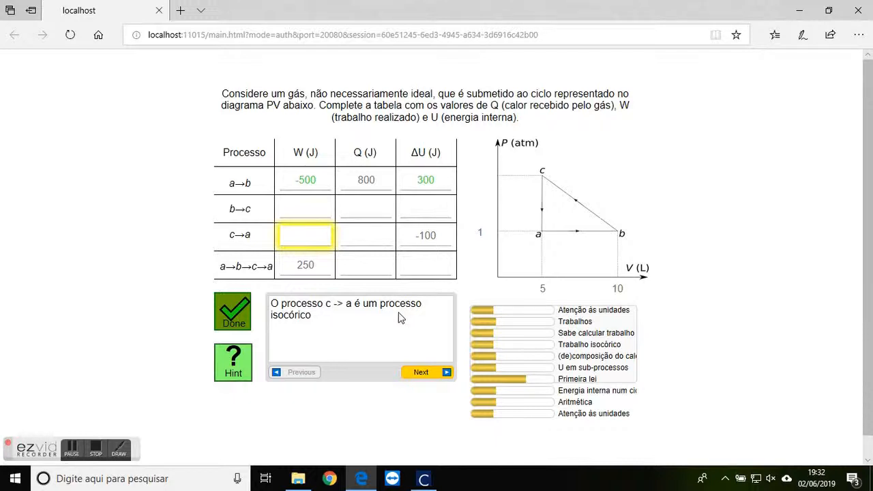
pyautogui.click(421, 375)
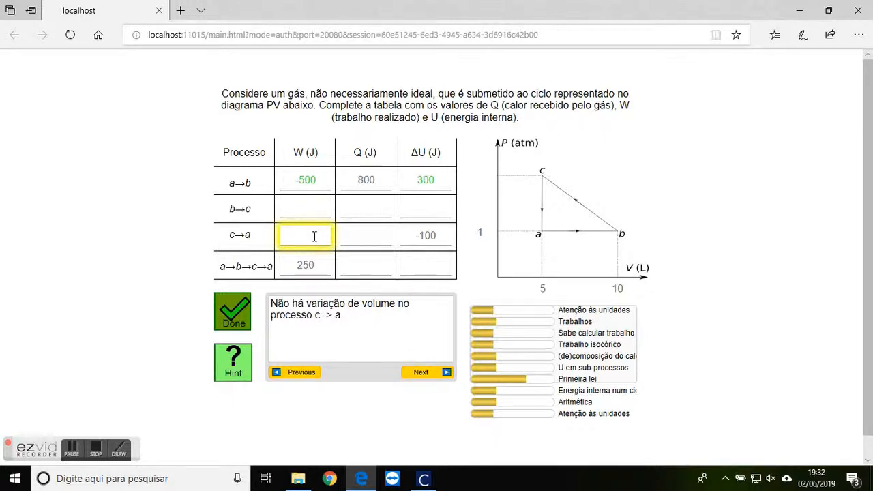
pyautogui.click(426, 375)
pyautogui.click(425, 374)
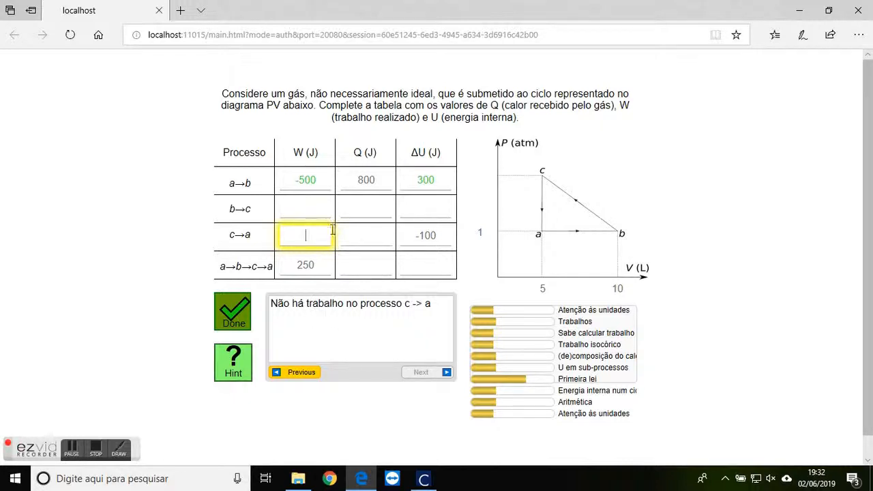
pyautogui.write('0')
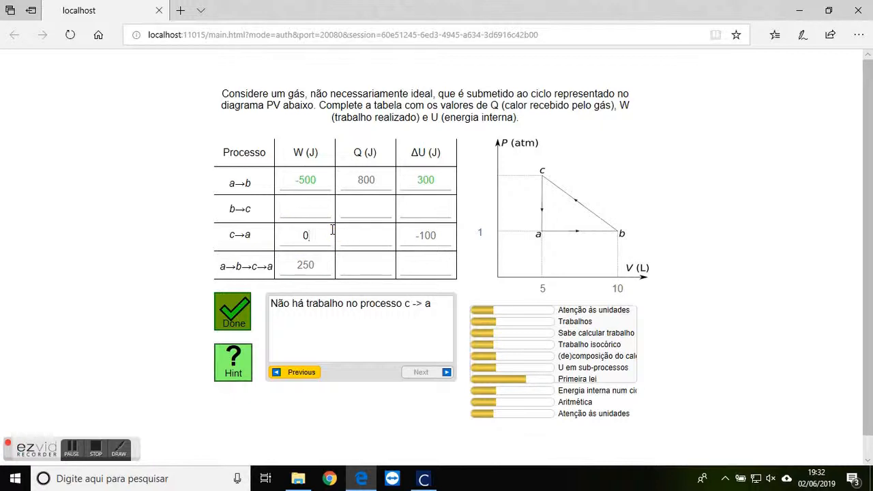
pyautogui.press('Return')
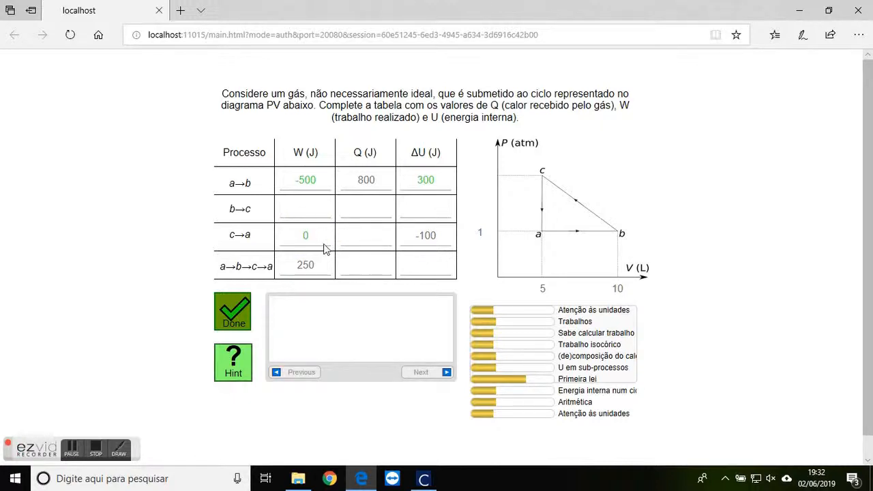
# - Request a hint, read its first two parts, and enter -100 J as the heat Q for process c→a
pyautogui.click(232, 371)
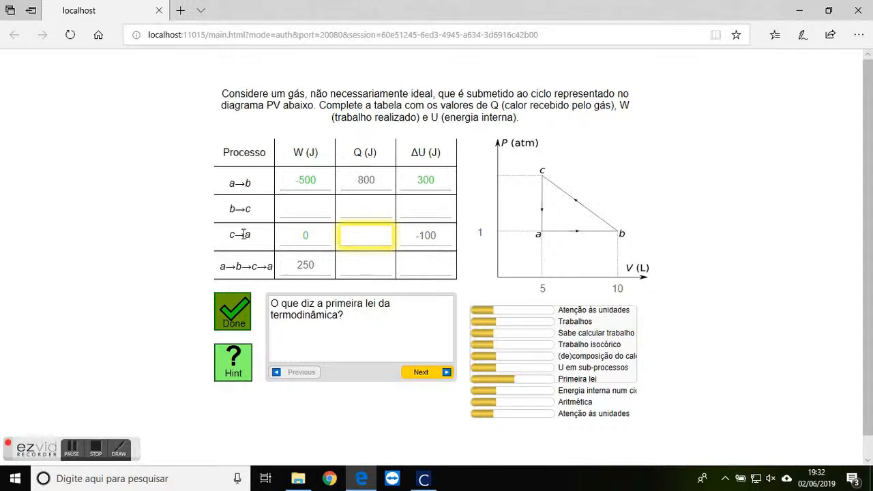
pyautogui.click(427, 373)
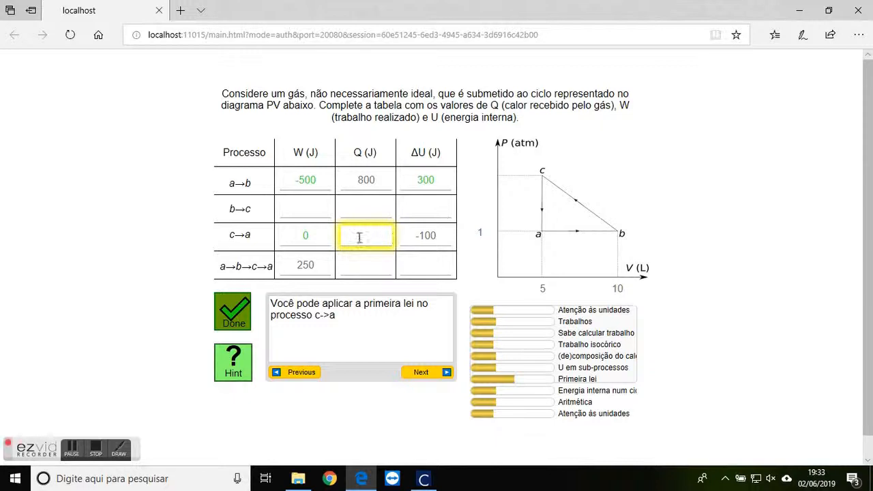
pyautogui.write('-100')
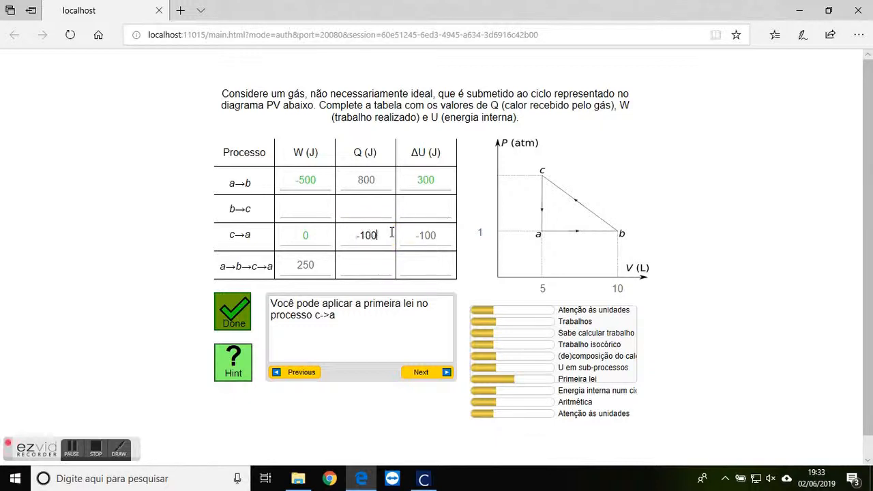
pyautogui.press('Return')
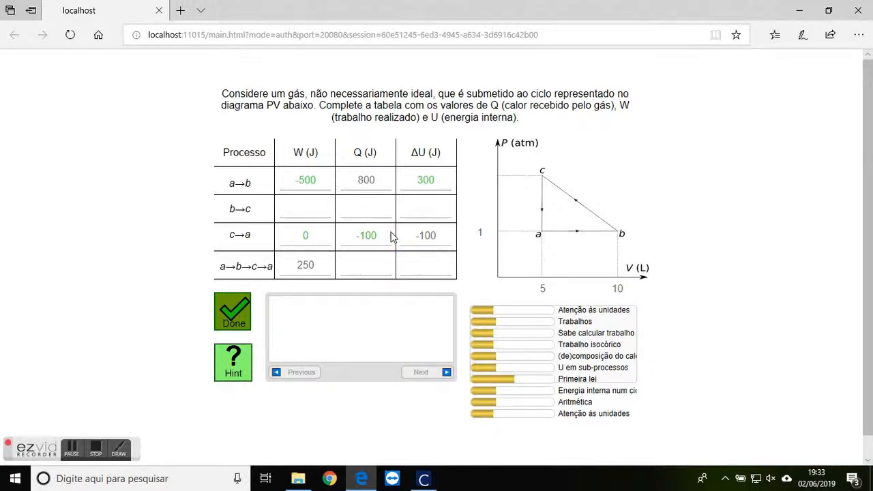
# - Request a hint and enter 750 J as the work W for process b→c
pyautogui.click(231, 369)
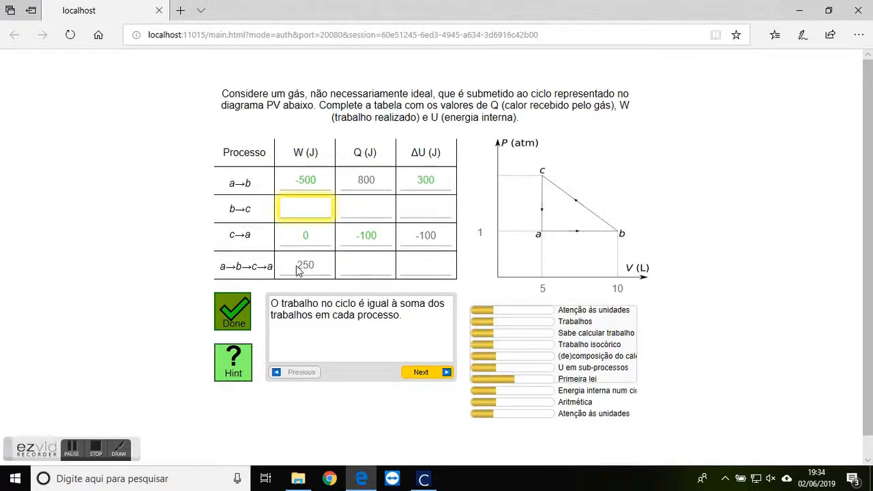
pyautogui.click(306, 208)
pyautogui.write('750')
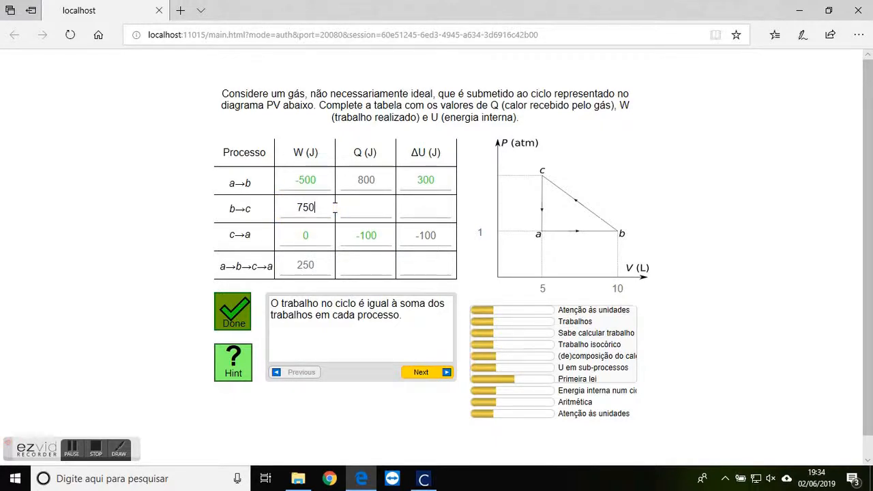
pyautogui.press('Return')
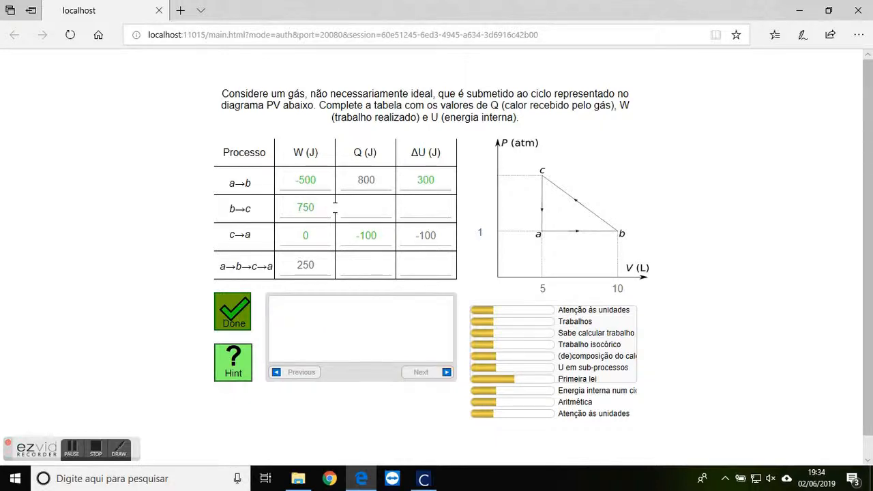
# - Request a hint, read all its parts, and enter 0 J as ΔU for the full cycle a→b→c→a
pyautogui.write('0')
pyautogui.click(232, 372)
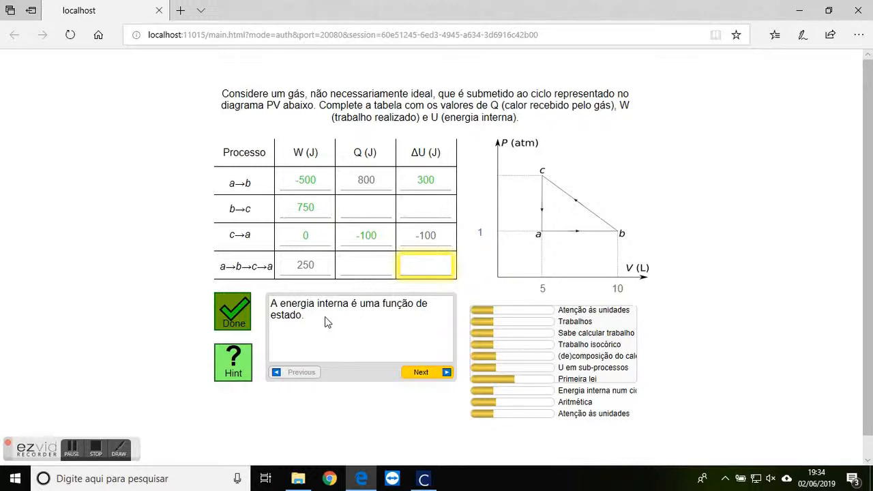
pyautogui.click(427, 265)
pyautogui.click(429, 375)
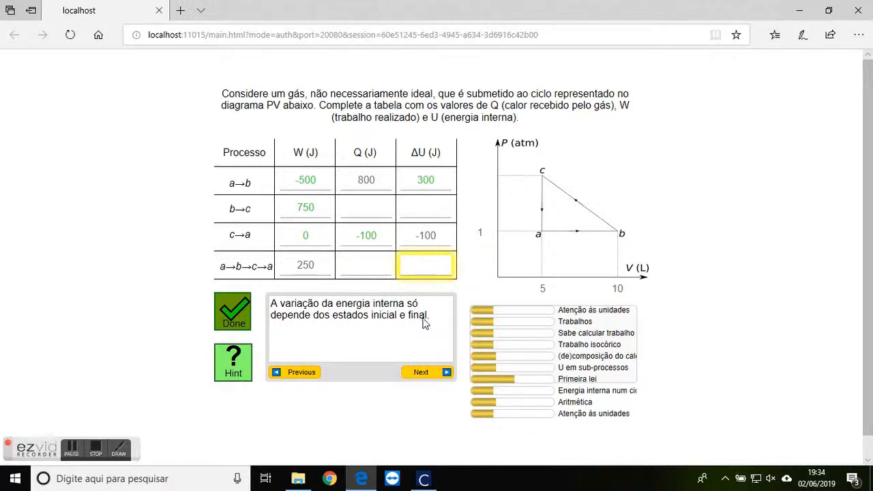
pyautogui.click(423, 373)
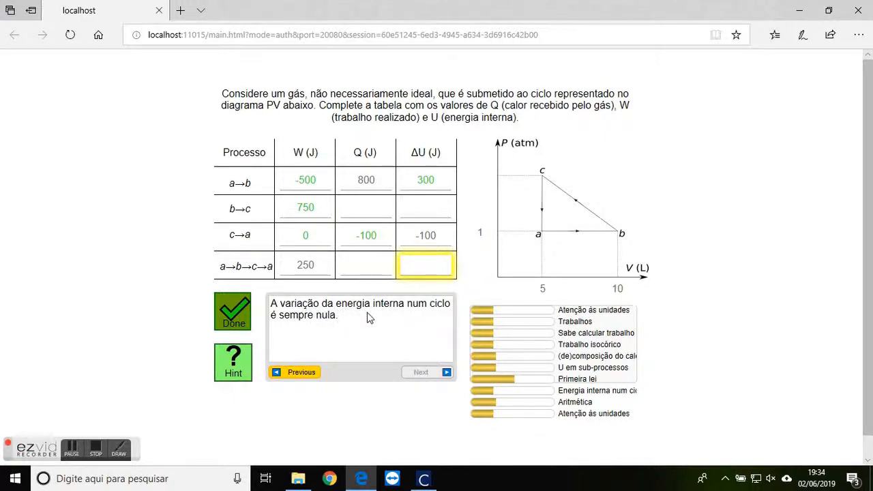
pyautogui.click(444, 265)
pyautogui.write('0')
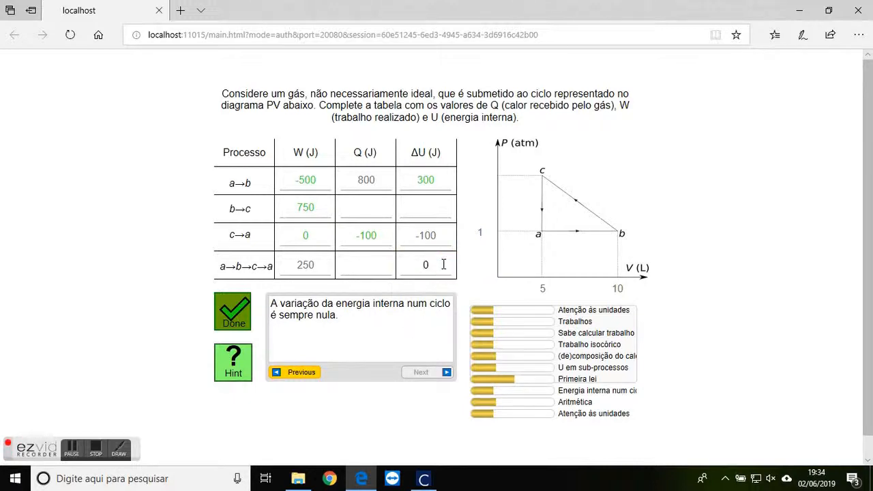
pyautogui.press('Return')
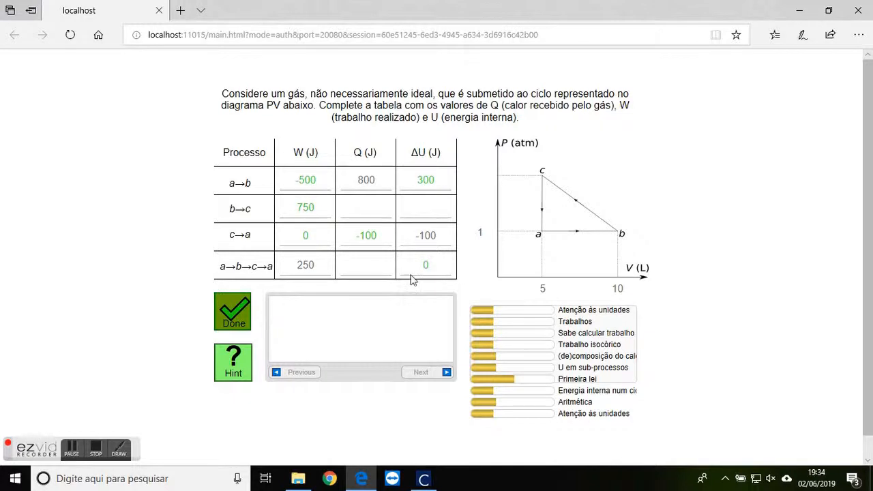
# - Request a hint and enter -200 J as the internal energy change ΔU for process b→c
pyautogui.click(234, 363)
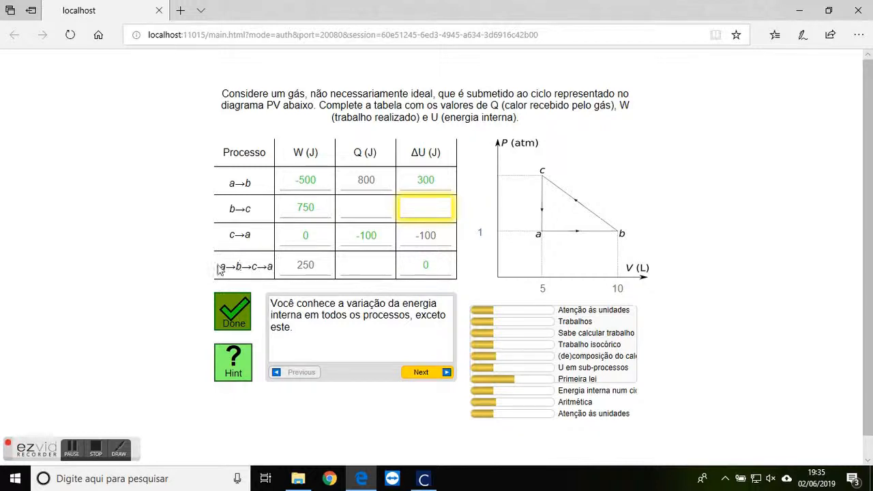
pyautogui.click(425, 208)
pyautogui.write('-200')
pyautogui.press('Return')
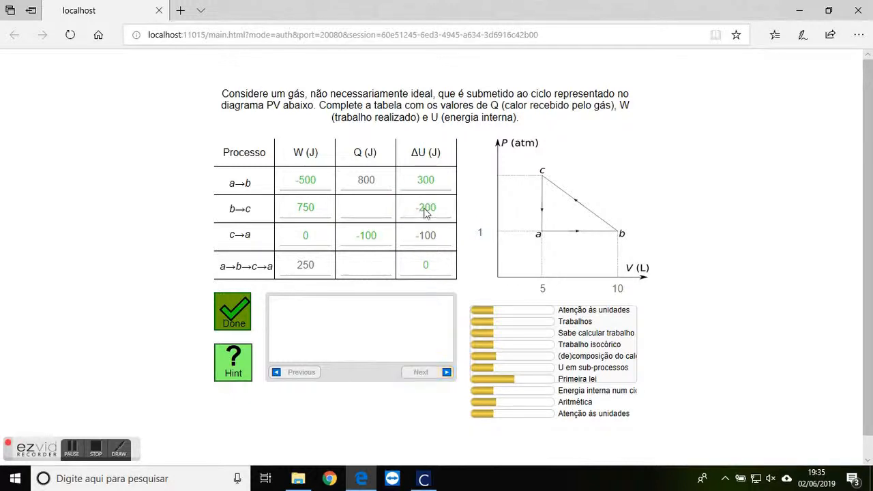
# - Request a hint and enter -250 J as the heat Q for the full cycle a→b→c→a
pyautogui.click(242, 363)
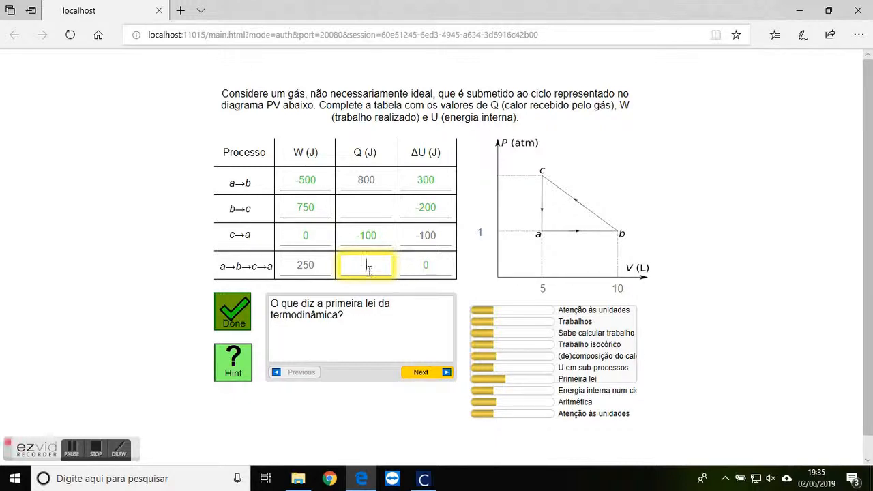
pyautogui.write('-250')
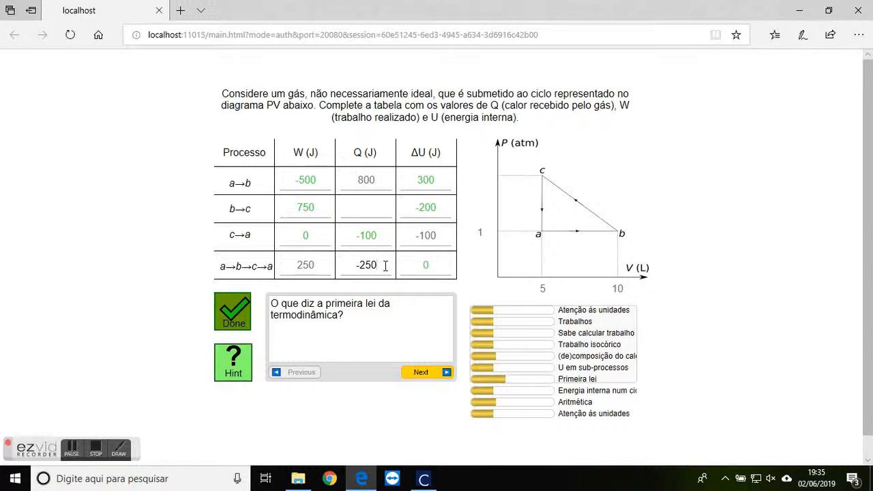
pyautogui.press('Return')
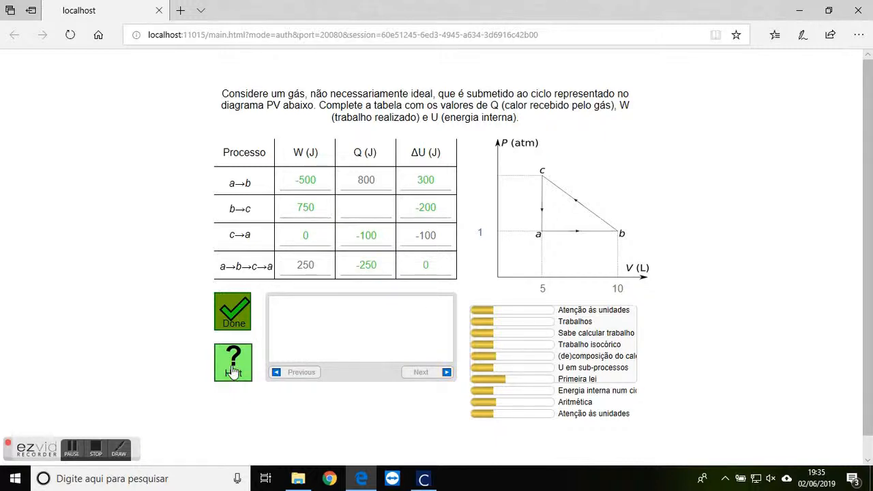
# - Enter -950 J as the heat Q for process b→c and submit the problem as done
pyautogui.click(374, 208)
pyautogui.write('50')
pyautogui.press('Return')
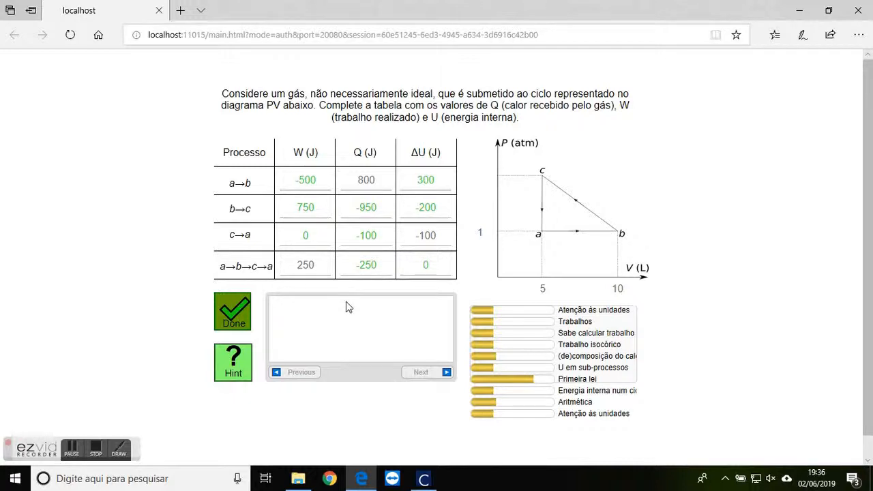
pyautogui.click(233, 317)
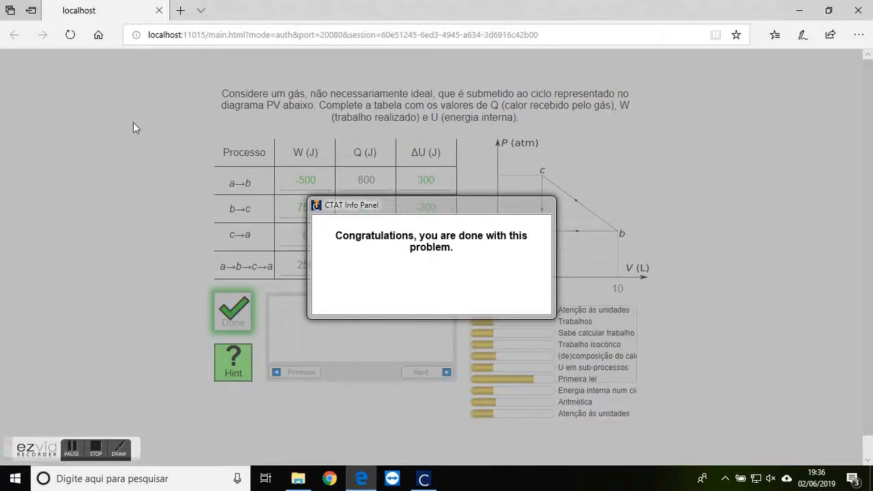
# - Reload the problem and fill the c→a row with 0 J for W and -100 J for Q
pyautogui.click(71, 38)
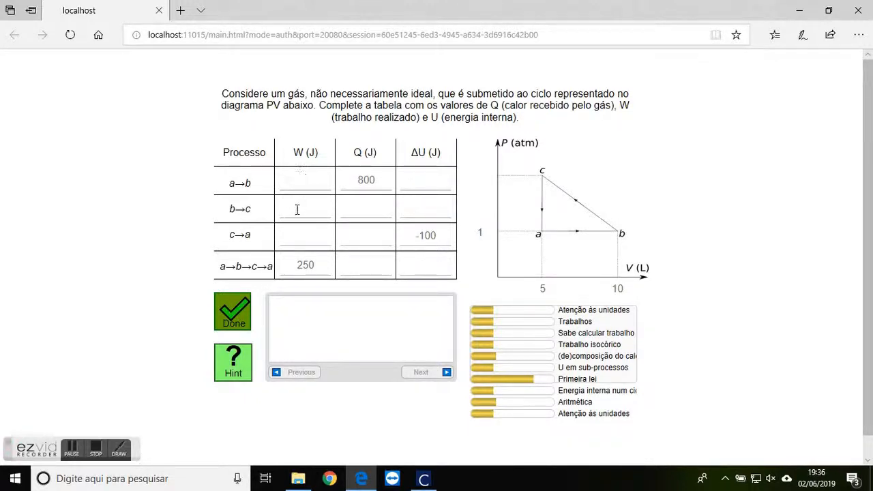
pyautogui.click(306, 232)
pyautogui.write('0')
pyautogui.click(368, 244)
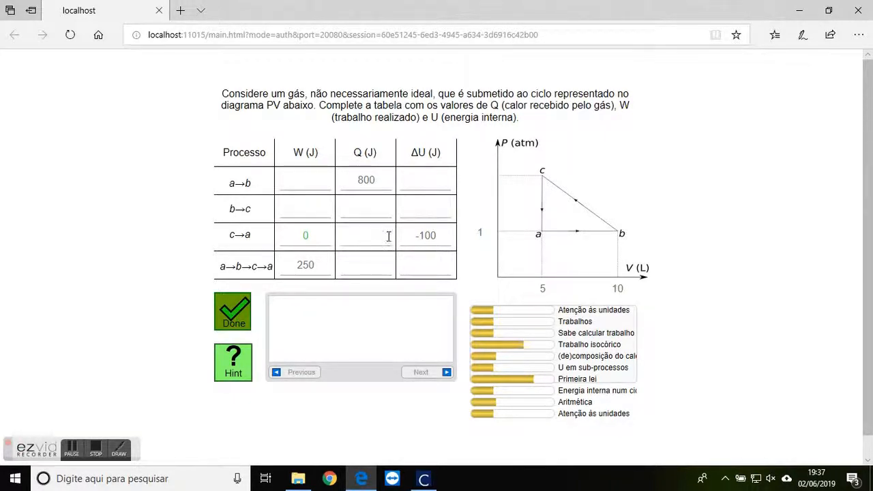
pyautogui.write('100')
pyautogui.click(418, 240)
# - Fill the full cycle row a→b→c→a with 0 J for ΔU and -250 J for Q
pyautogui.click(435, 269)
pyautogui.write('0')
pyautogui.press('Return')
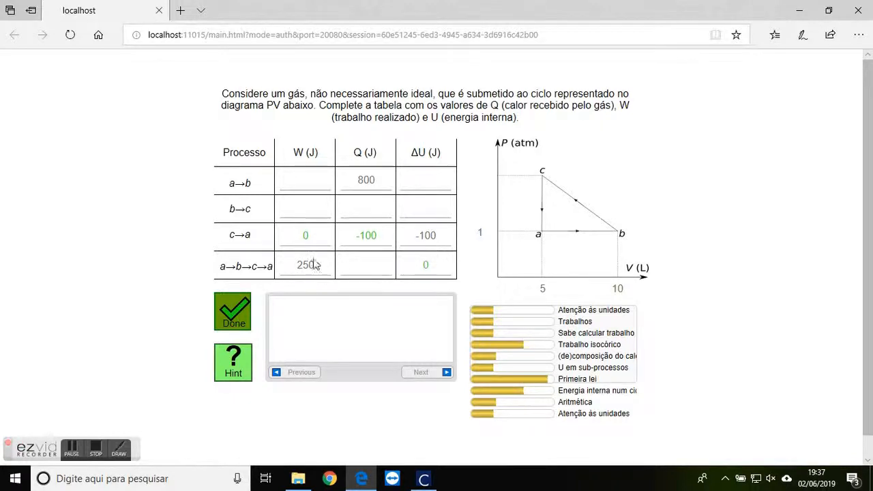
pyautogui.click(368, 264)
pyautogui.write('-250')
pyautogui.press('Return')
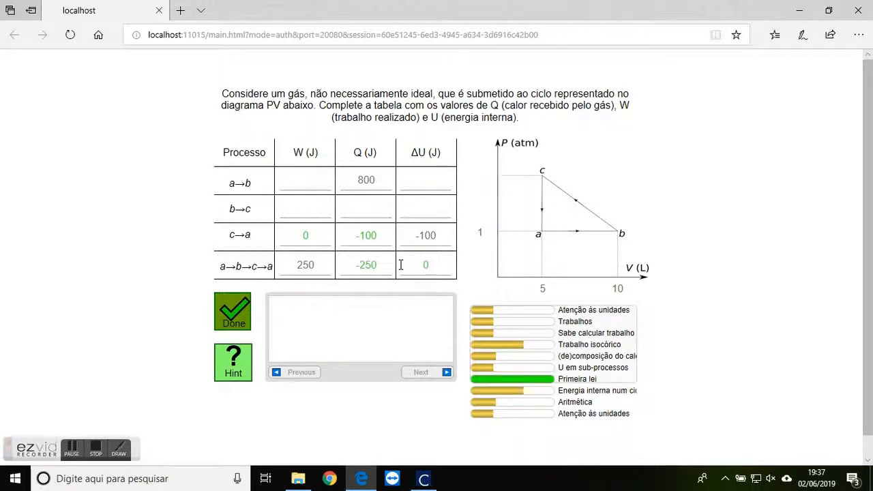
# - Fill the a→b row with -500 J for W and 300 J for ΔU
pyautogui.click(304, 181)
pyautogui.write('-500')
pyautogui.press('Tab')
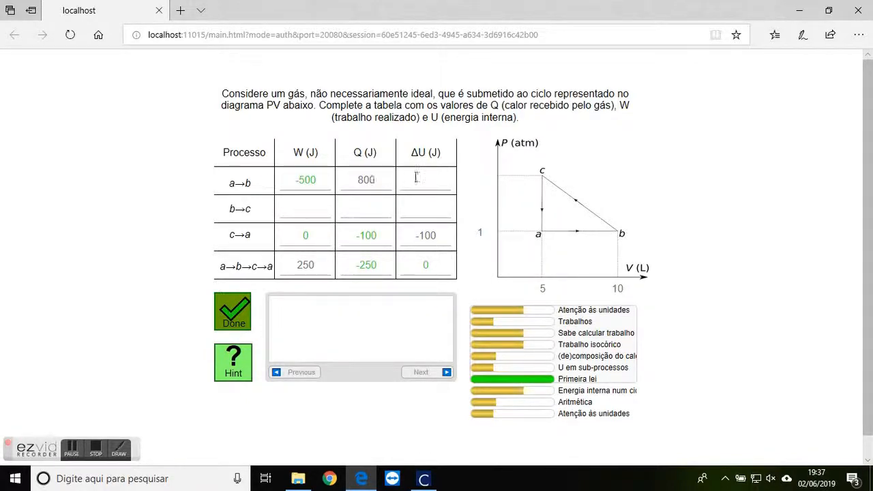
pyautogui.write('300')
pyautogui.press('Tab')
# - Enter 750 J as the b→c work W without requesting a hint
pyautogui.click(311, 211)
pyautogui.write('750')
pyautogui.press('Return')
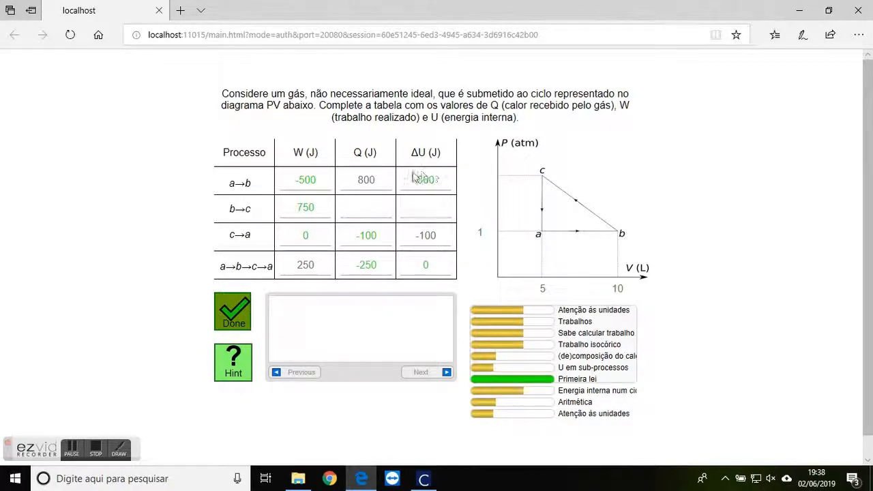
# - Complete the b→c row with -200 J for ΔU and -950 J for Q, and submit the problem as done
pyautogui.click(420, 201)
pyautogui.write('-200')
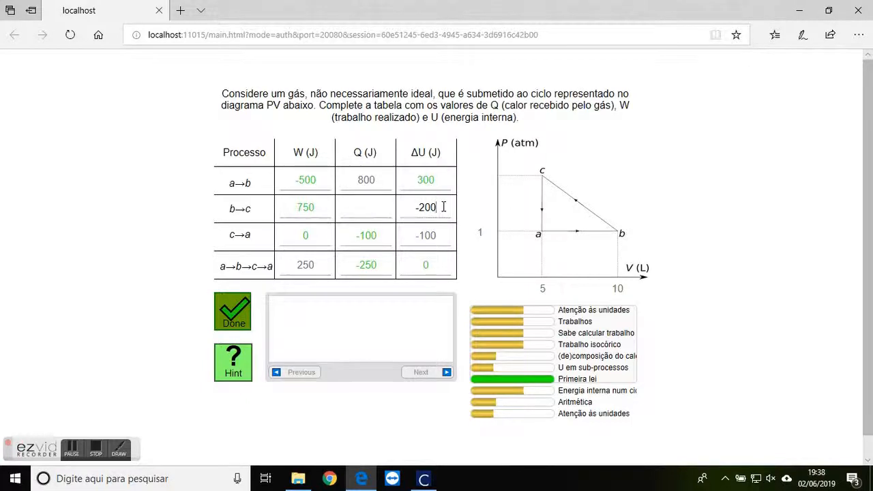
pyautogui.press('Return')
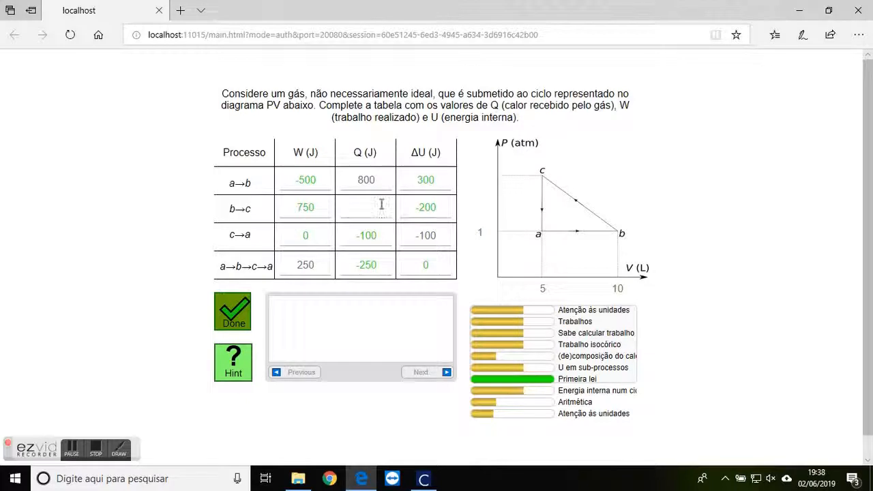
pyautogui.write('950')
pyautogui.click(425, 200)
pyautogui.click(244, 308)
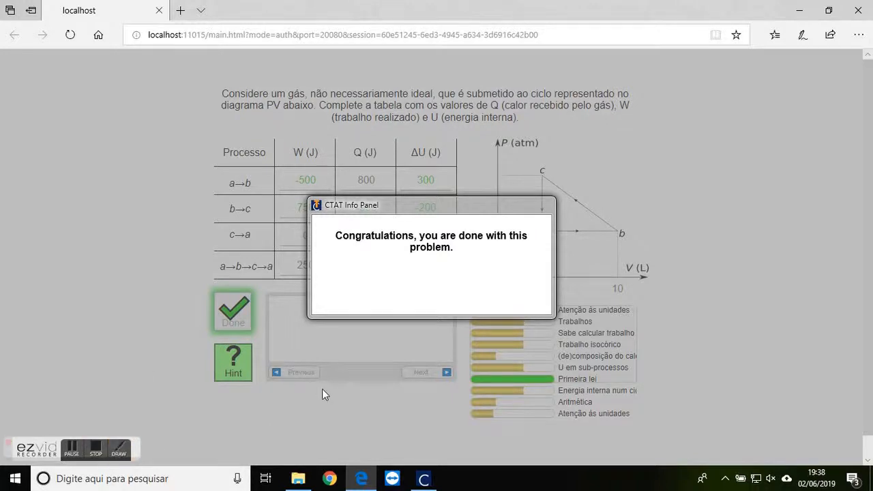
# - Switch to Cognitive Tutor Authoring Tools and hide the action labels and skill labels in the 1st_law.brd graph
pyautogui.click(424, 479)
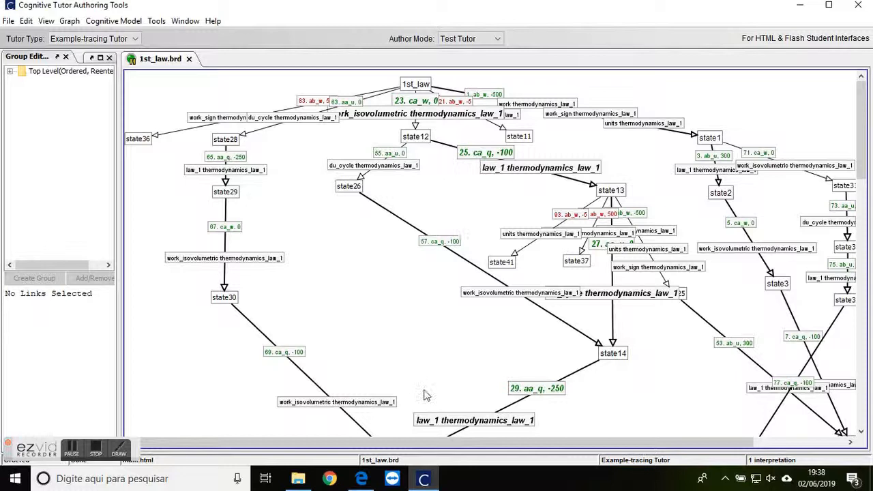
pyautogui.click(46, 21)
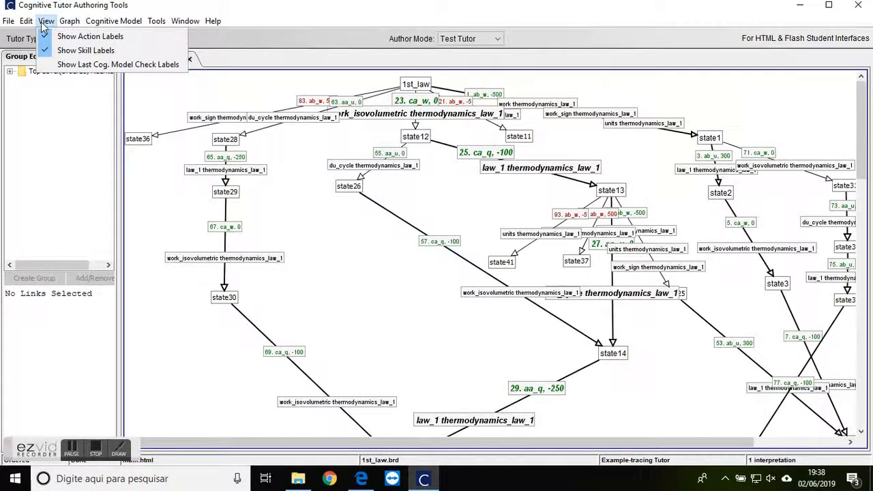
pyautogui.click(82, 36)
pyautogui.click(46, 21)
pyautogui.click(82, 50)
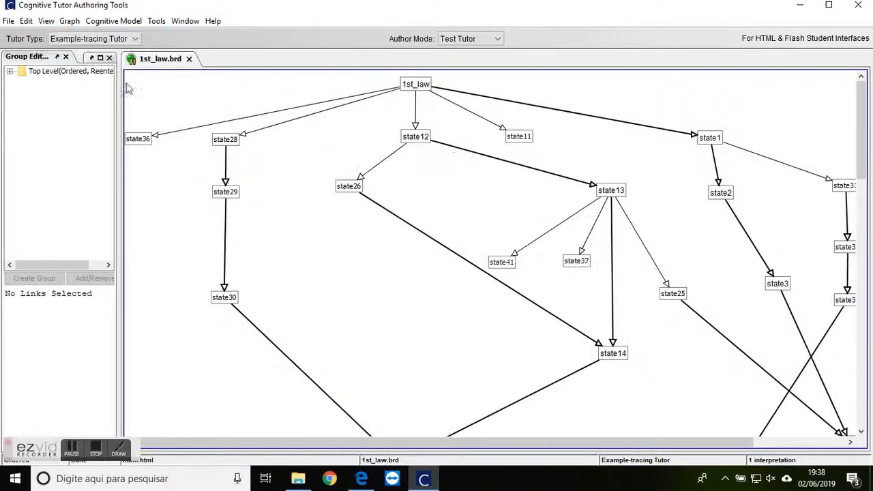
# - Examine the unlabelled solution paths of the behaviour graph from the 1st_law start state down to Done
pyautogui.moveTo(502, 442); pyautogui.dragTo(536, 442)
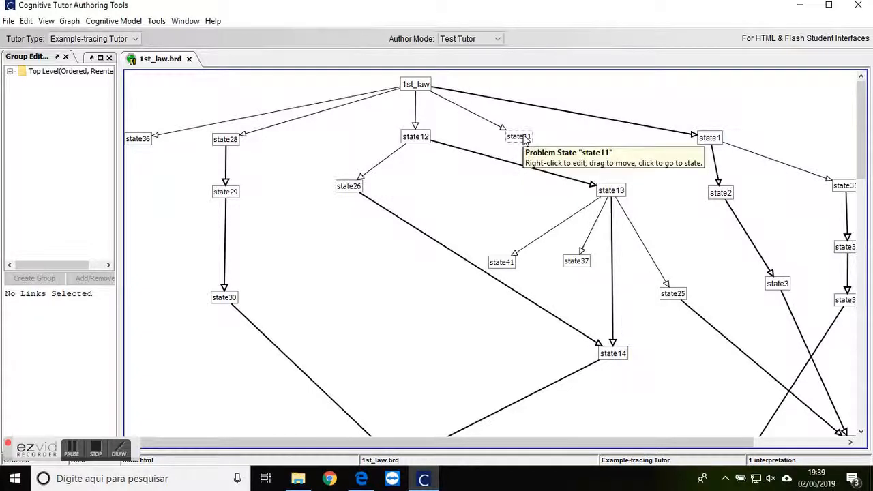
pyautogui.click(140, 141)
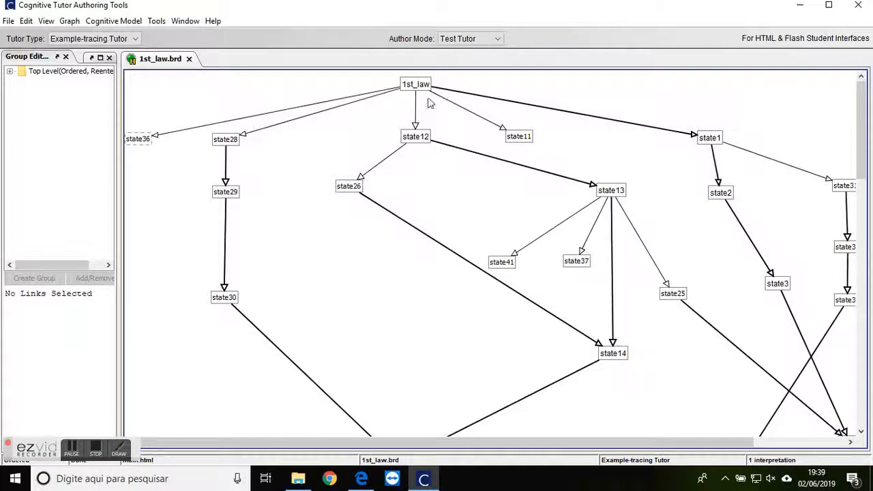
pyautogui.click(227, 143)
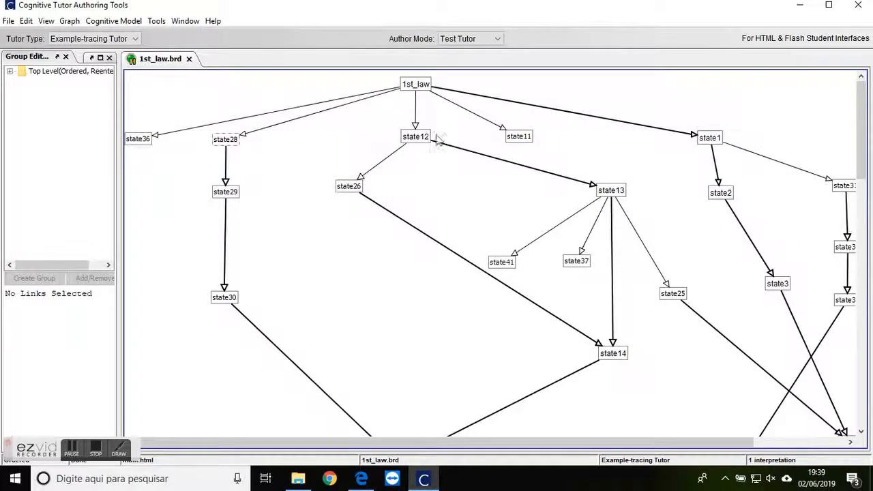
pyautogui.click(706, 137)
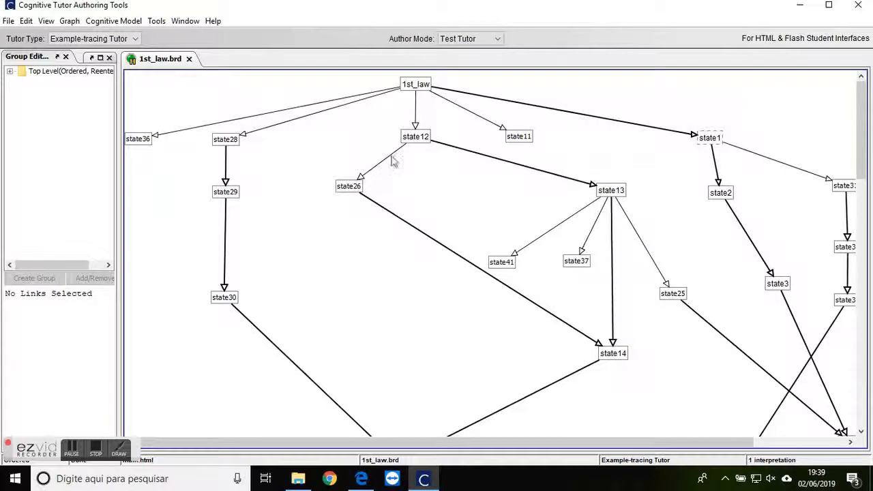
pyautogui.scroll(-3, 655, 283)
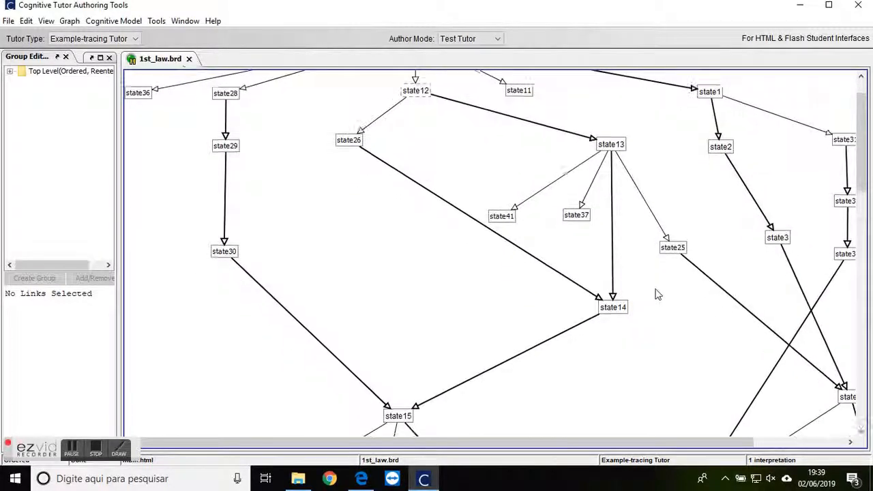
pyautogui.moveTo(480, 450); pyautogui.dragTo(569, 450)
pyautogui.scroll(-3, 641, 232)
pyautogui.scroll(-8, 639, 233)
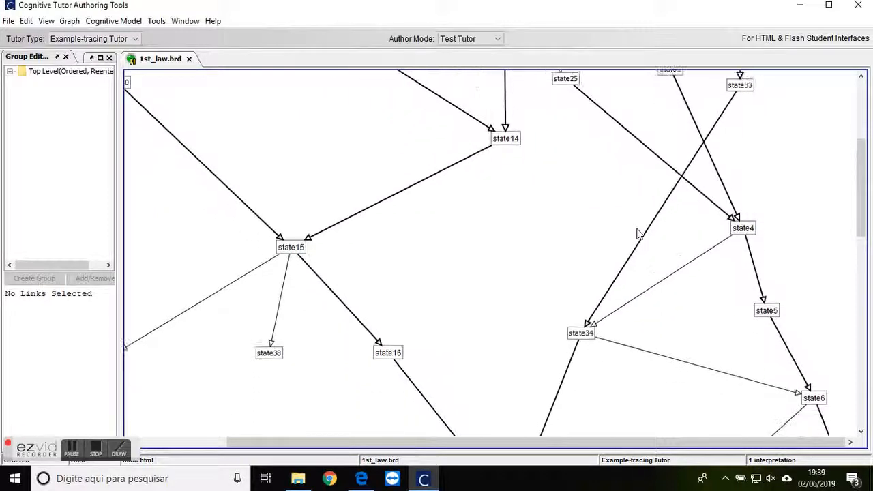
pyautogui.scroll(-5, 634, 235)
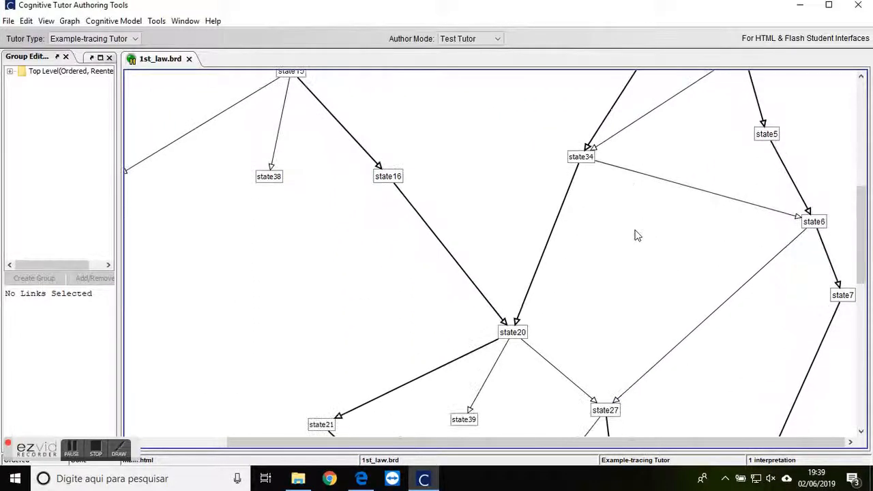
pyautogui.scroll(-4, 630, 238)
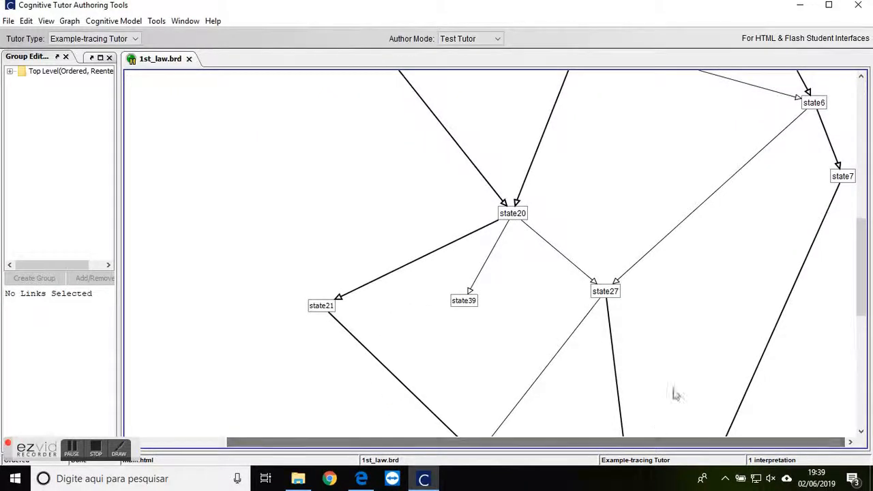
pyautogui.scroll(-3, 693, 318)
pyautogui.scroll(-9, 694, 320)
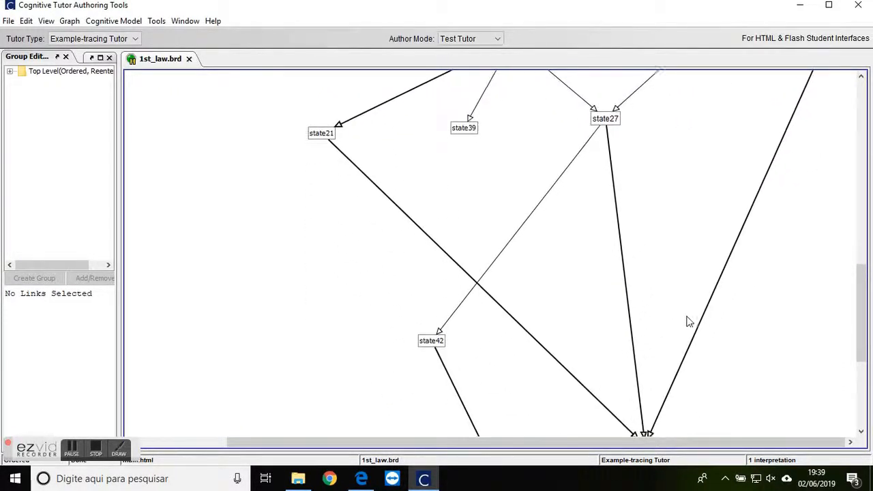
pyautogui.scroll(-6, 688, 322)
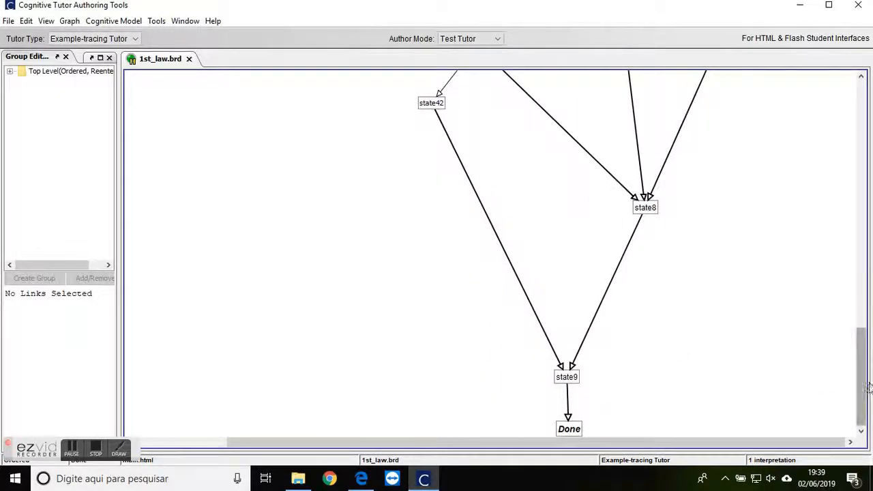
# - Return to the branches below state15 and show the action labels on the links, examining them up to the start state
pyautogui.moveTo(861, 379); pyautogui.dragTo(846, 210)
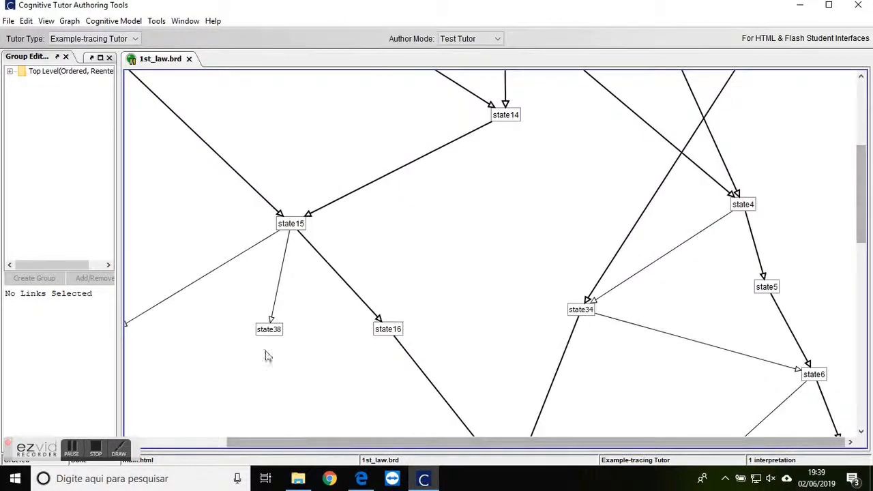
pyautogui.moveTo(409, 442); pyautogui.dragTo(304, 440)
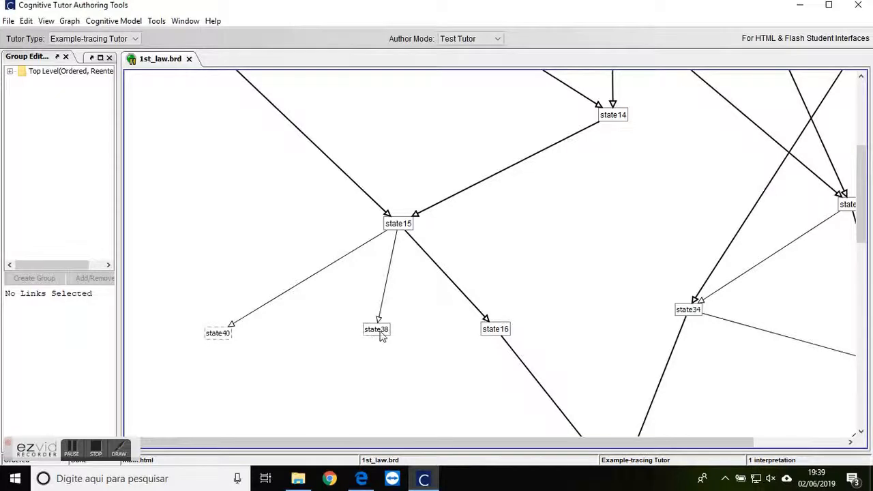
pyautogui.click(26, 20)
pyautogui.moveTo(47, 22)
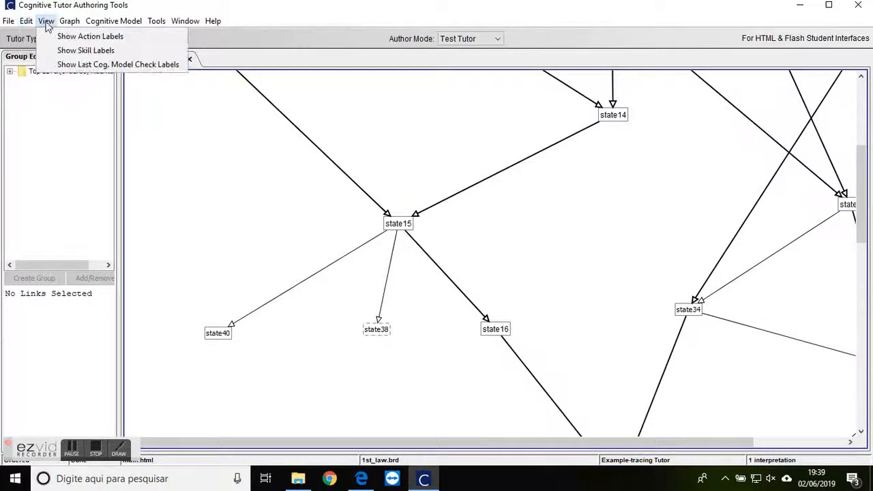
pyautogui.click(85, 36)
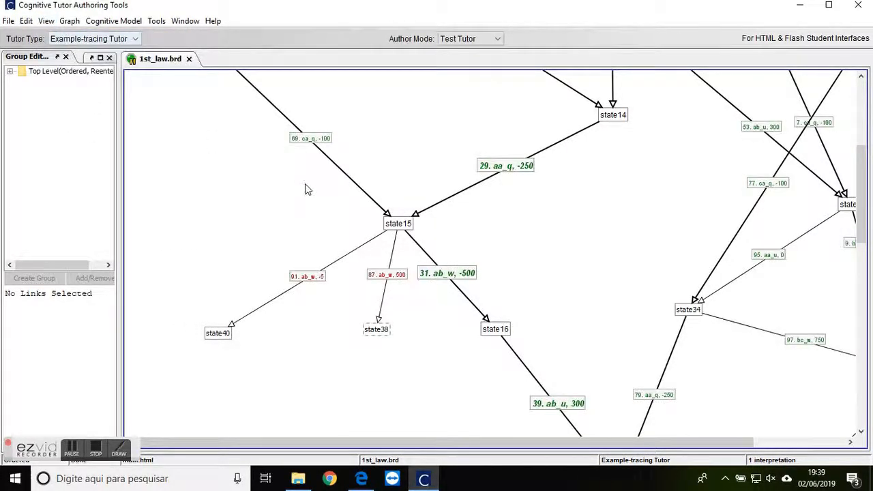
pyautogui.scroll(4, 616, 273)
pyautogui.scroll(3, 604, 247)
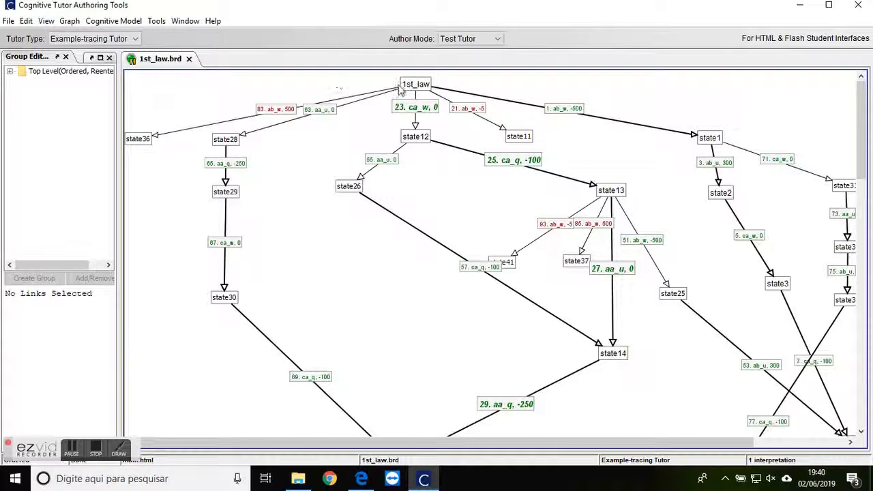
# - Show the skill labels on the graph's links and return the tutor to the 1st_law start state
pyautogui.click(69, 21)
pyautogui.moveTo(58, 35)
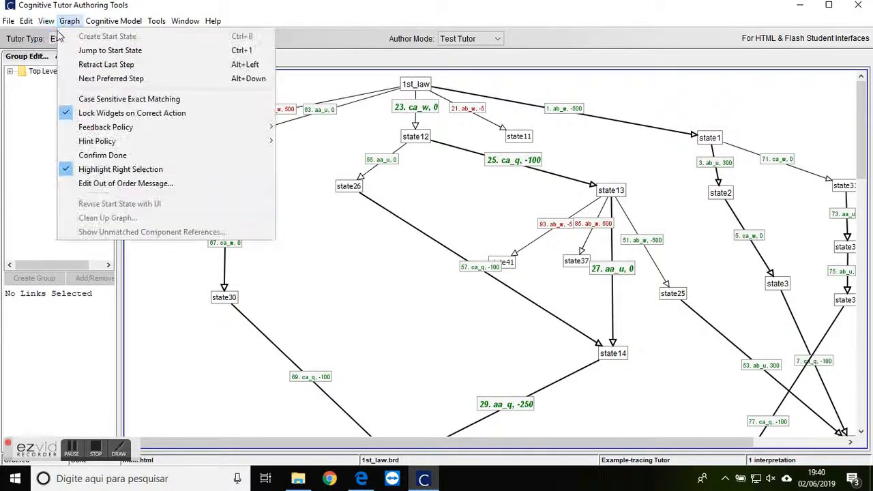
pyautogui.click(89, 51)
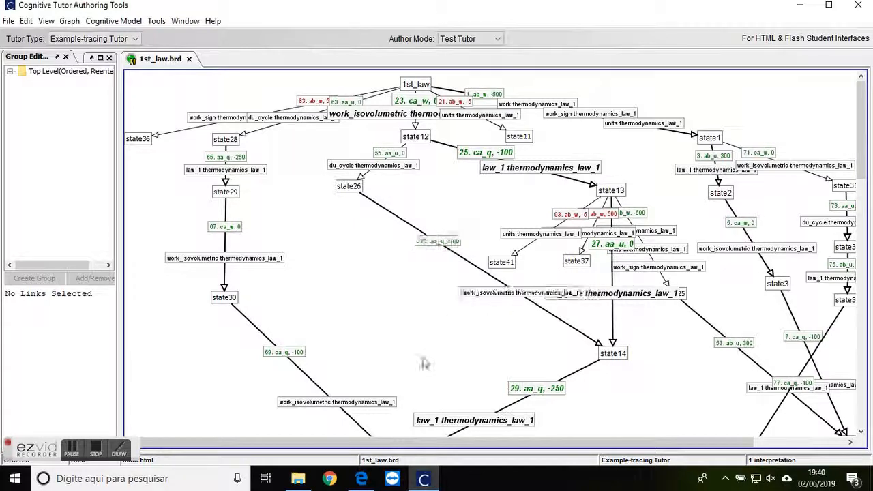
pyautogui.moveTo(444, 442)
pyautogui.mouseDown()
pyautogui.moveTo(550, 440)
pyautogui.moveTo(456, 449)
pyautogui.mouseUp()
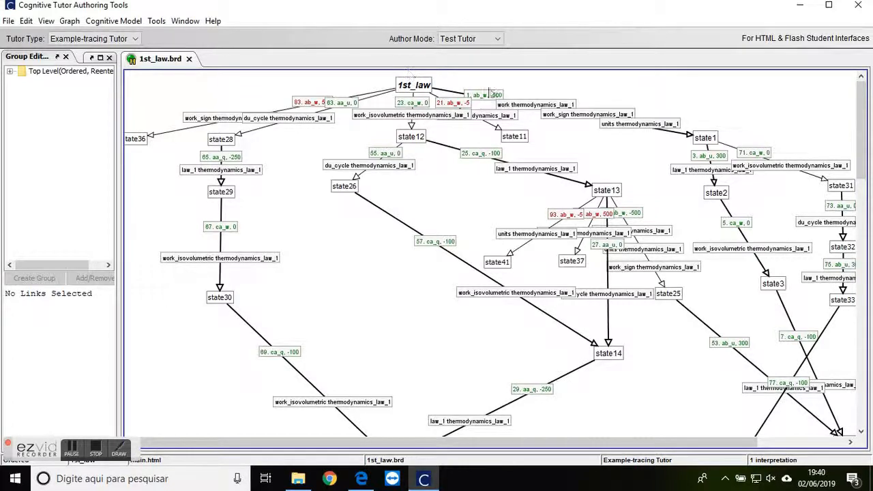
# - Examine the ab_w, -500 link from 1st_law to state1 and the work, work_sign and units skills assigned to it
pyautogui.click(475, 96)
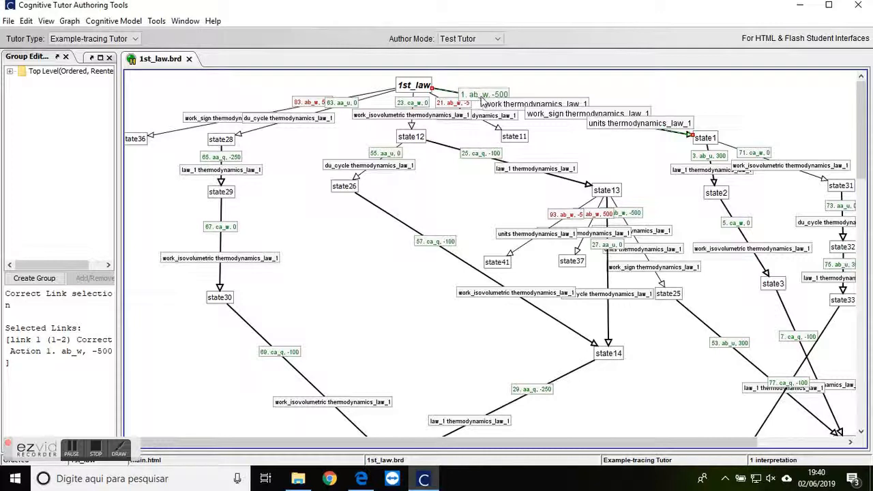
pyautogui.moveTo(481, 100)
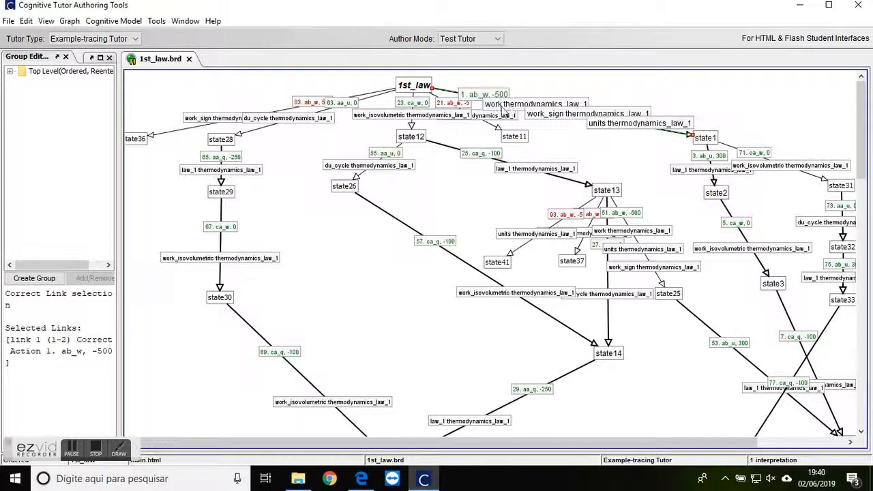
pyautogui.rightClick(503, 110)
pyautogui.click(556, 92)
pyautogui.moveTo(539, 107)
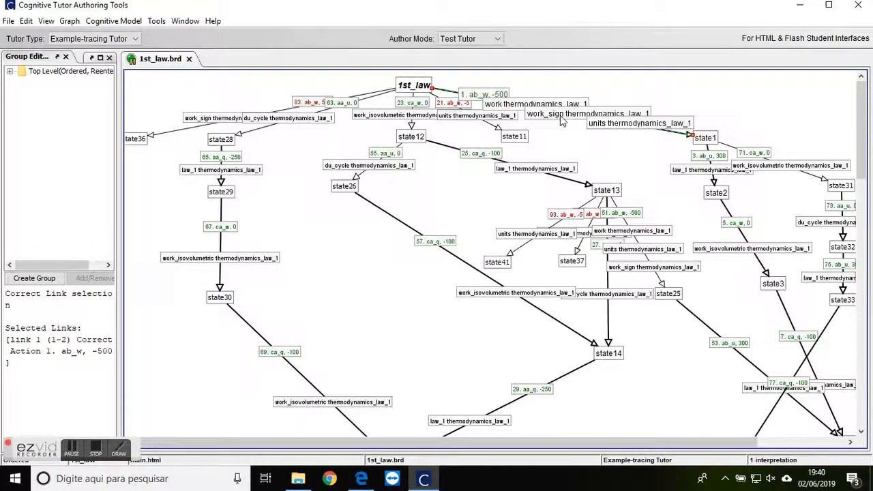
pyautogui.moveTo(572, 120)
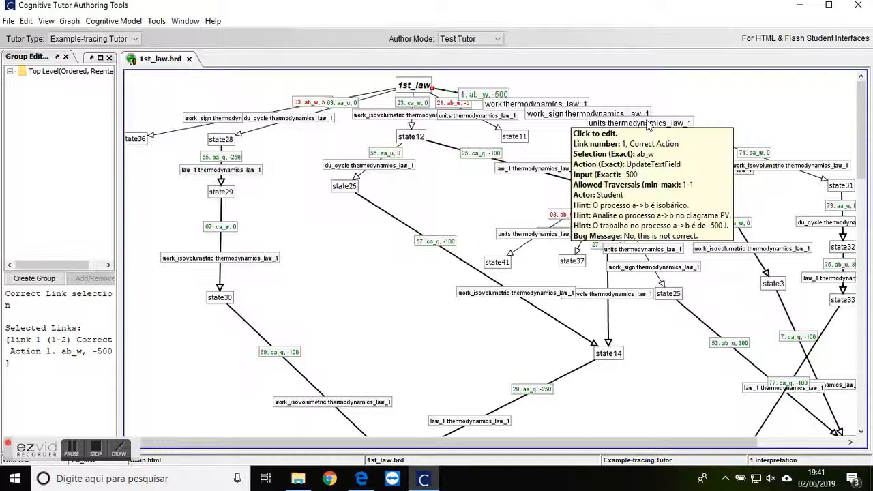
# - Examine the ab_u, 300 and ca_w, 0 links leaving state1 and the skills attached to each
pyautogui.click(702, 140)
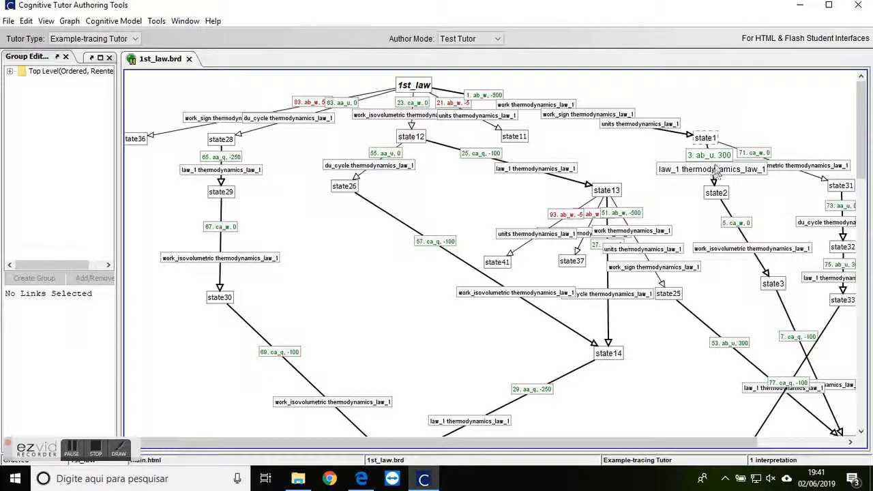
pyautogui.rightClick(685, 170)
pyautogui.click(668, 191)
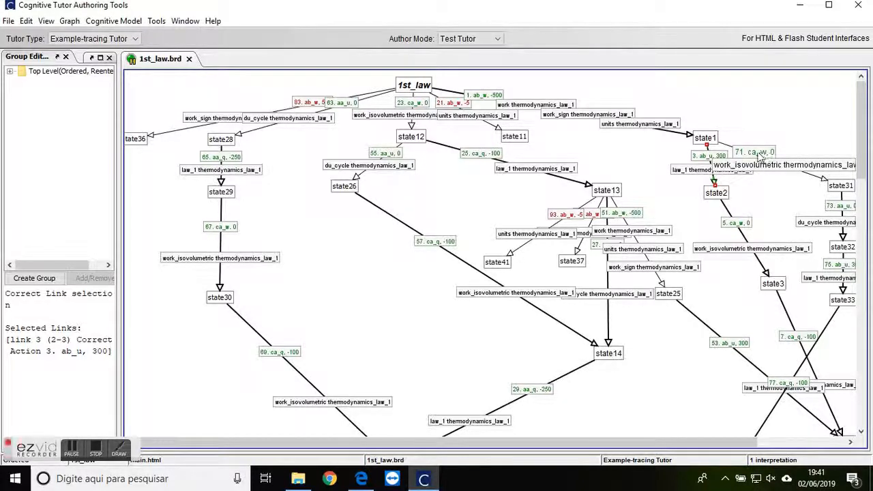
pyautogui.moveTo(761, 159)
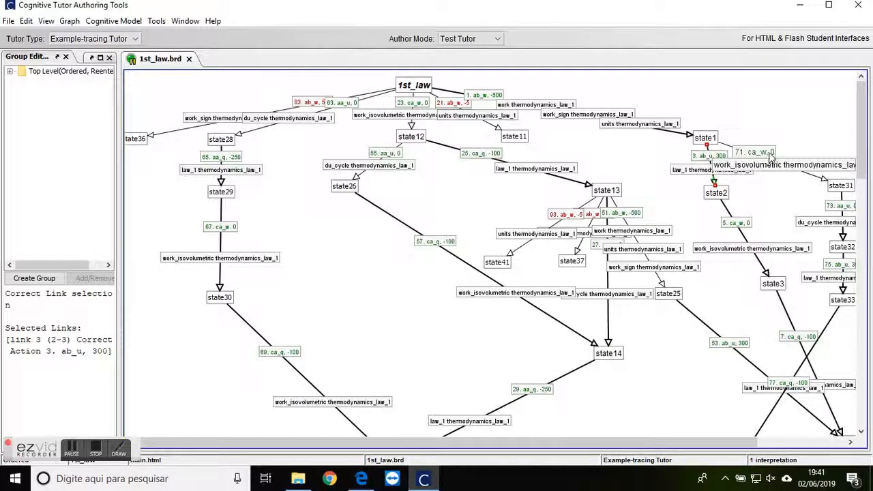
pyautogui.click(845, 188)
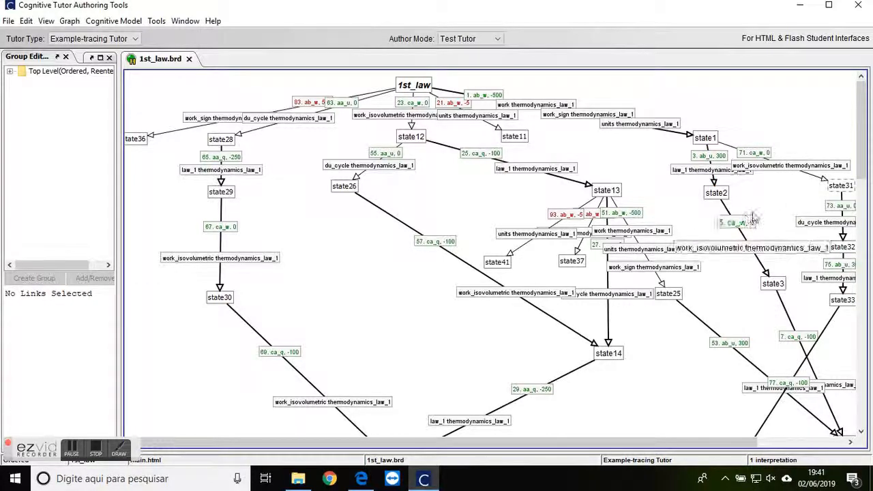
# - Look over the paths leading down to state4 and switch back to the completed tutoring problem in Edge
pyautogui.hscroll(5, 715, 448)
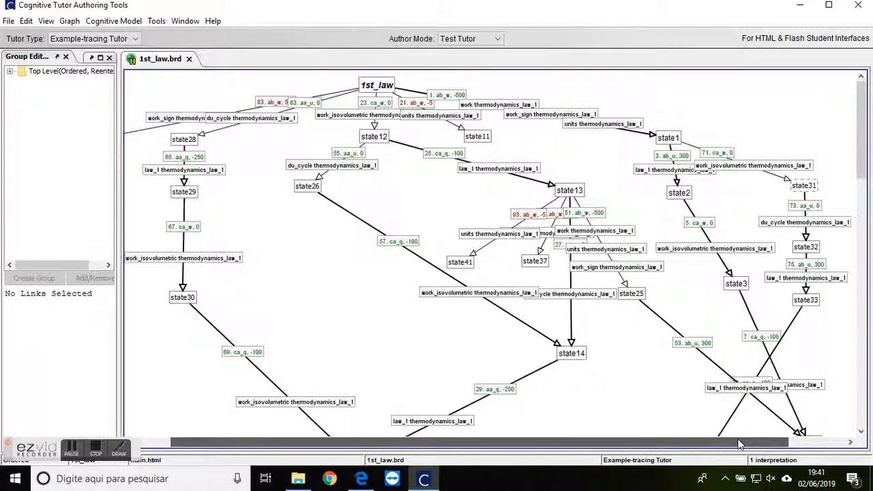
pyautogui.scroll(-3, 658, 201)
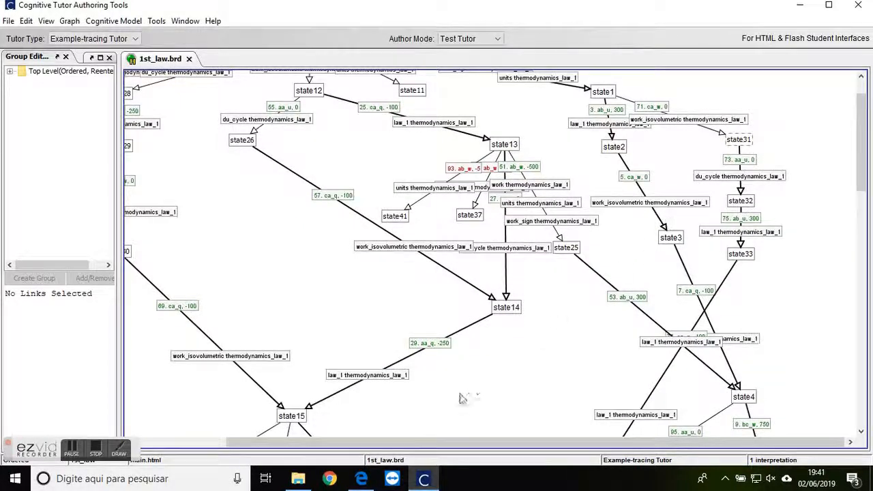
pyautogui.click(361, 480)
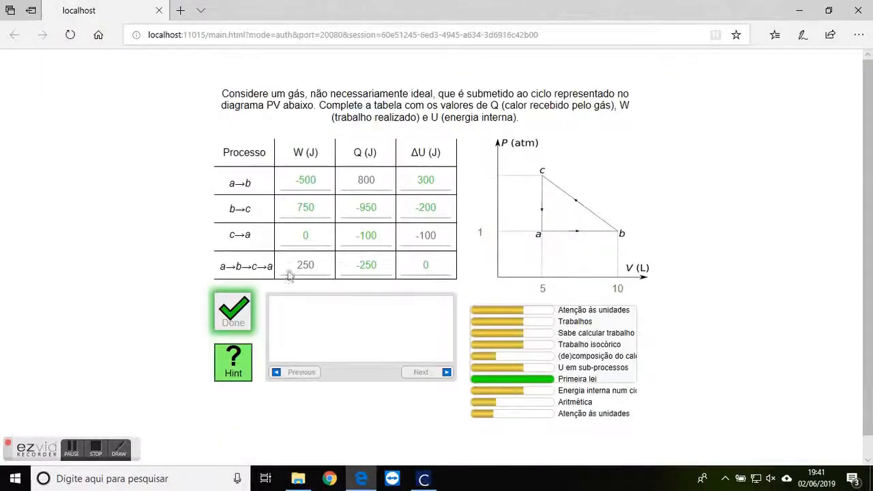